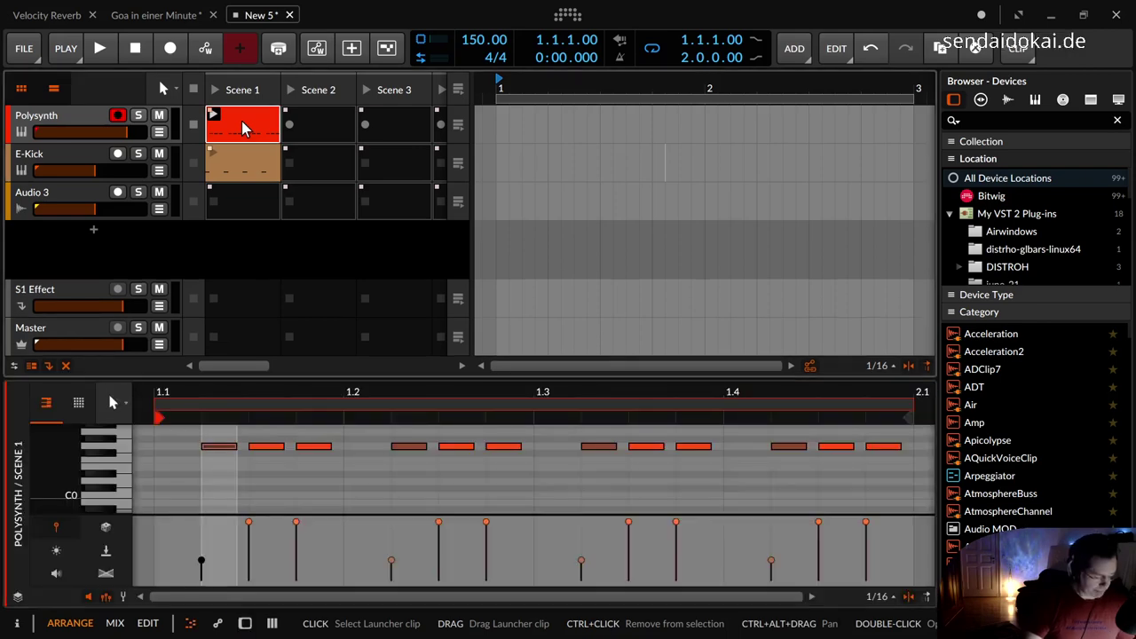
Display the Polysynth clip's notes and velocities in the note editor together with the track's device chain.
key("d")
key("alt+3")
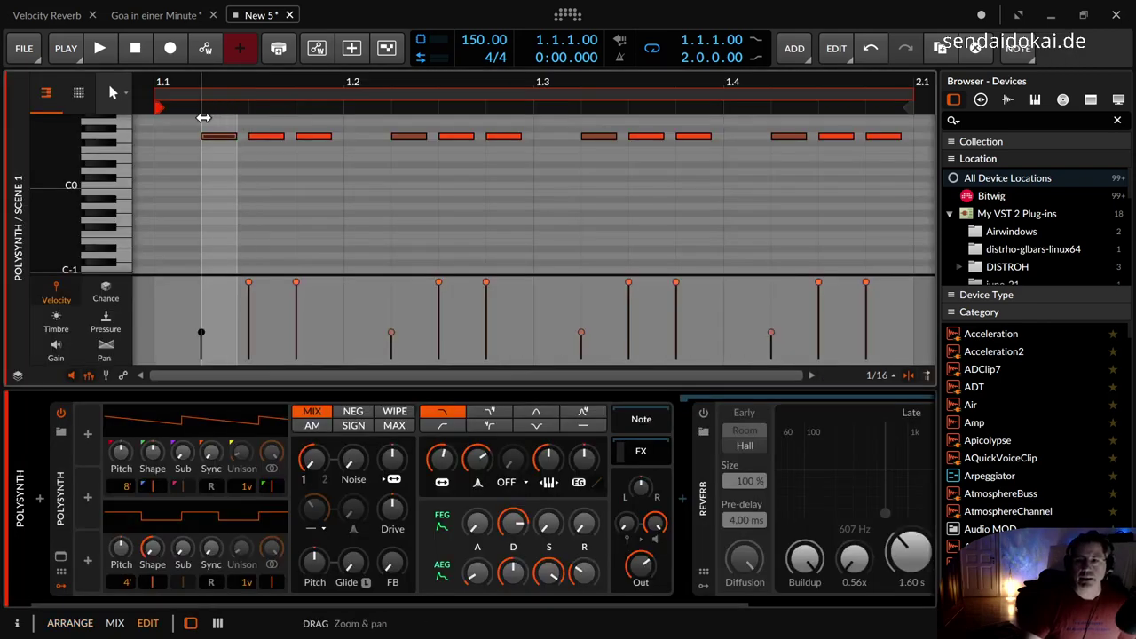
scroll(282, 160, "up", 2)
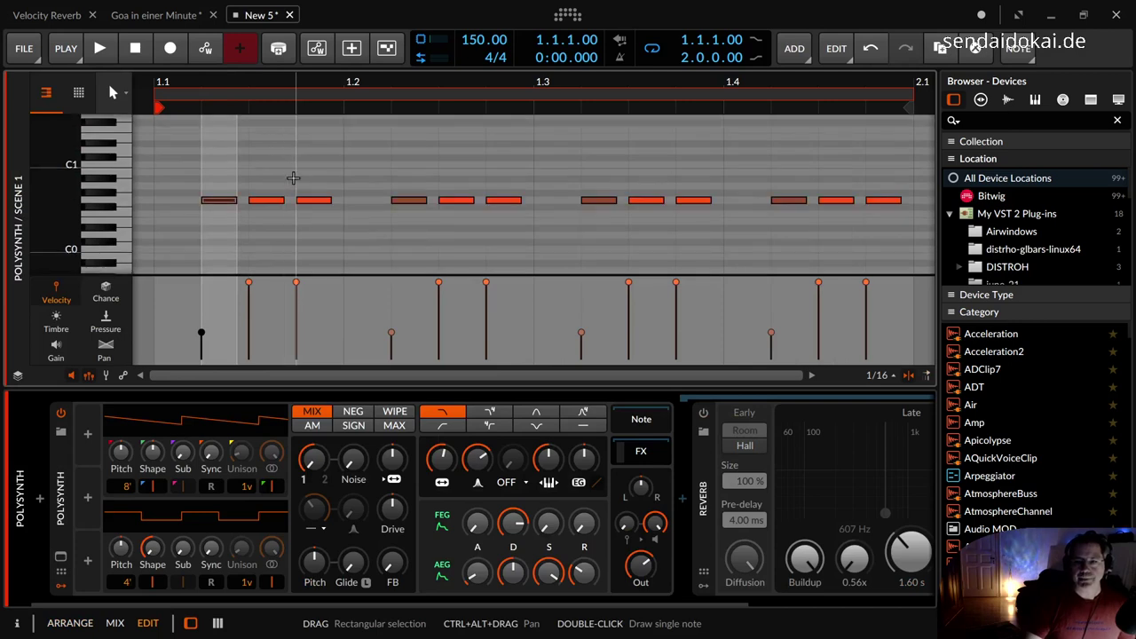
scroll(293, 178, "up", 1)
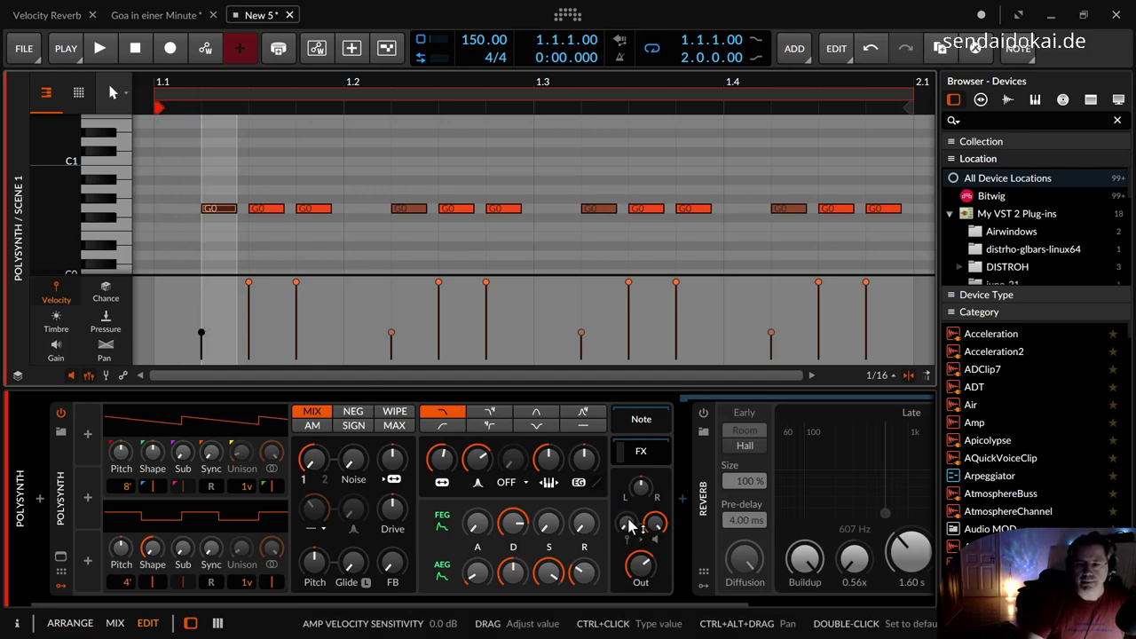
Set the Polysynth's amp velocity sensitivity to +30 dB and play the clip to audition it.
left_click_drag(632, 534, 632, 501)
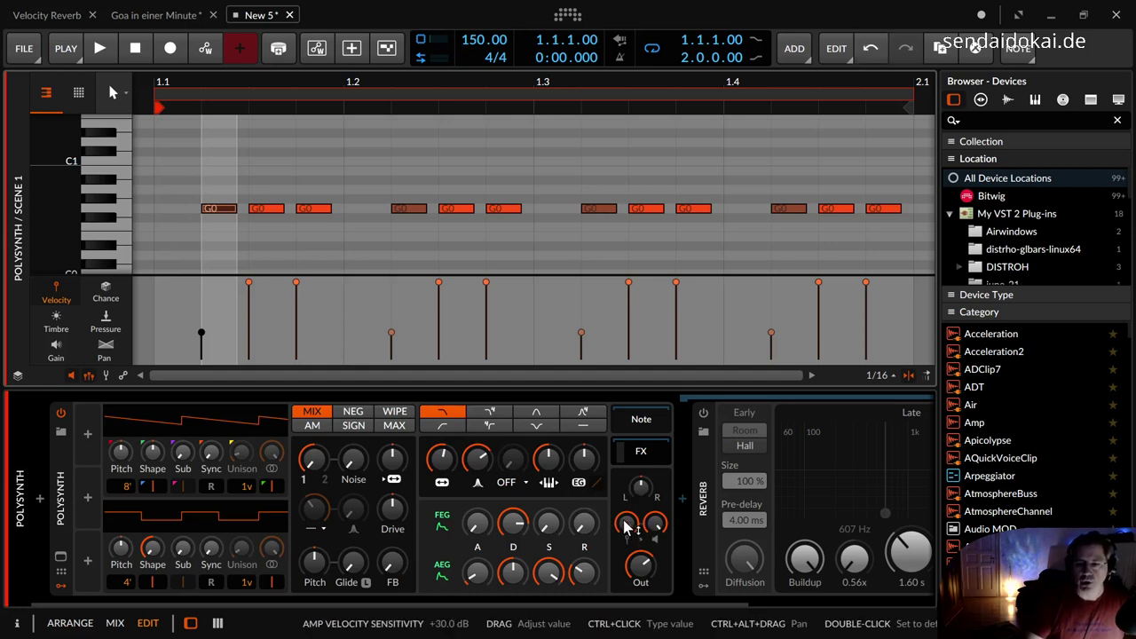
mouse_move(626, 527)
left_mouse_down()
mouse_move(626, 548)
mouse_move(626, 528)
left_mouse_up()
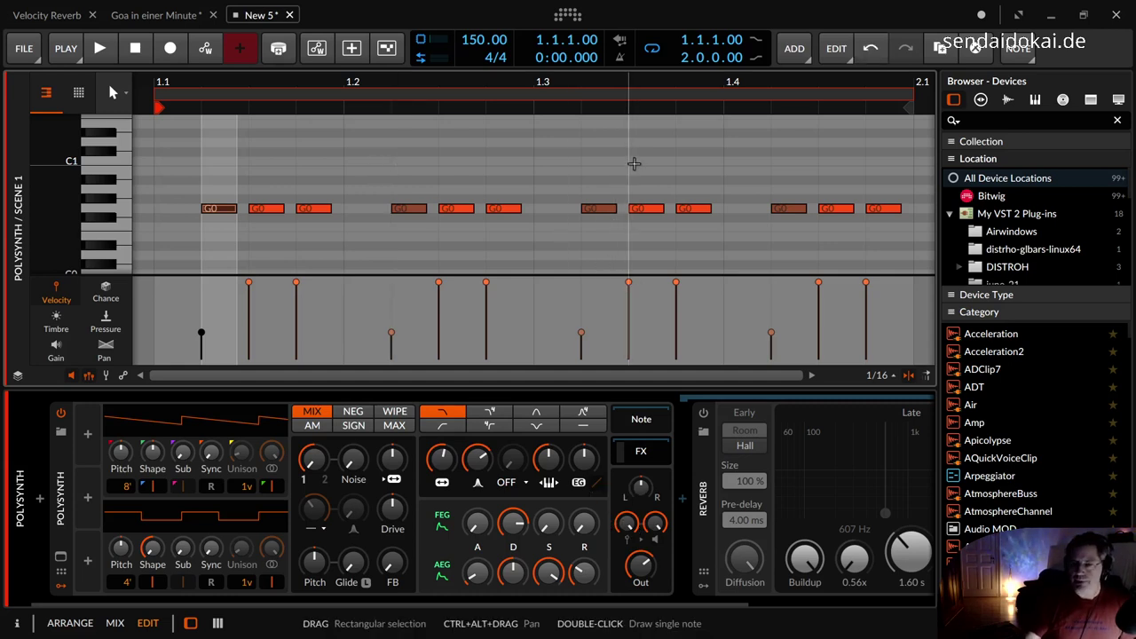
key("space")
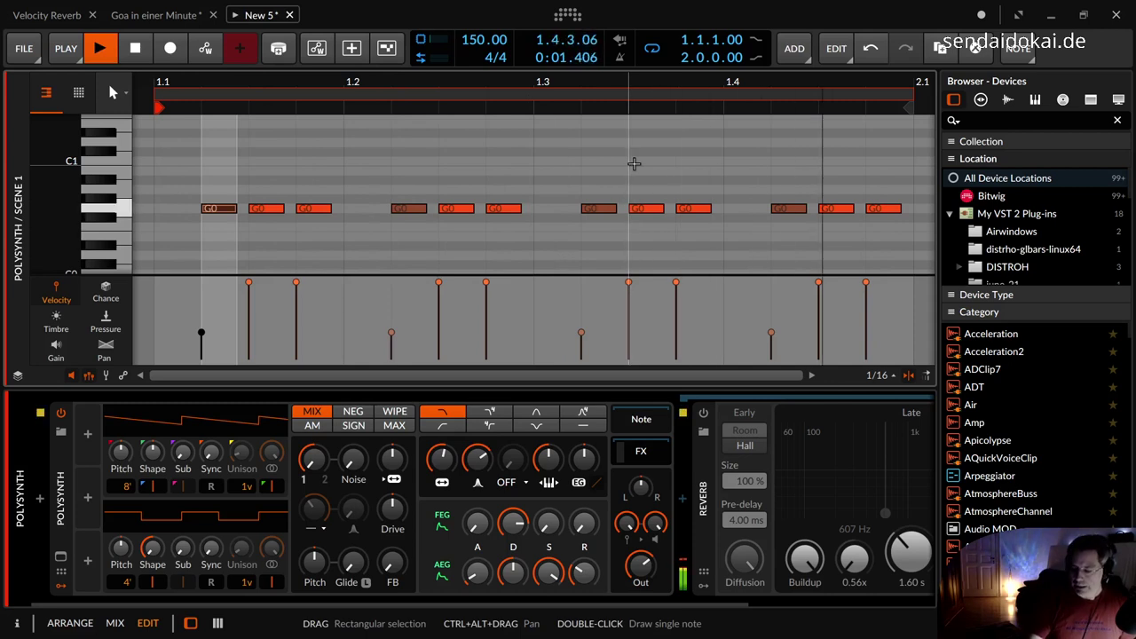
key("space")
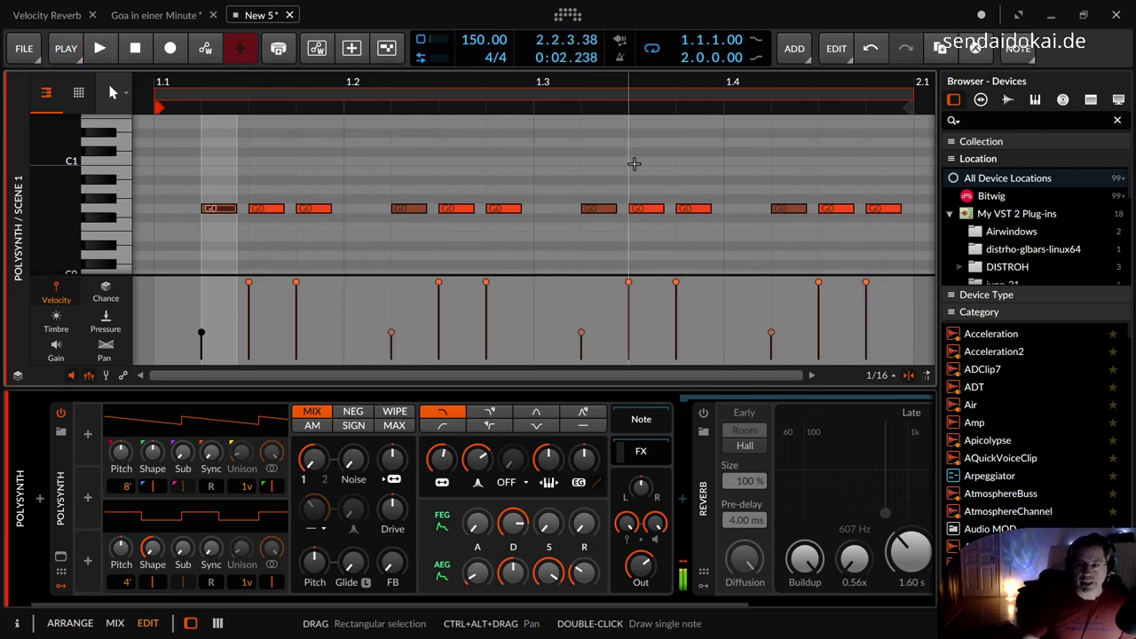
Search the modulators for "lfo" and add an LFO to the Polysynth, with its detail settings shown.
left_click(88, 436)
type("lfo")
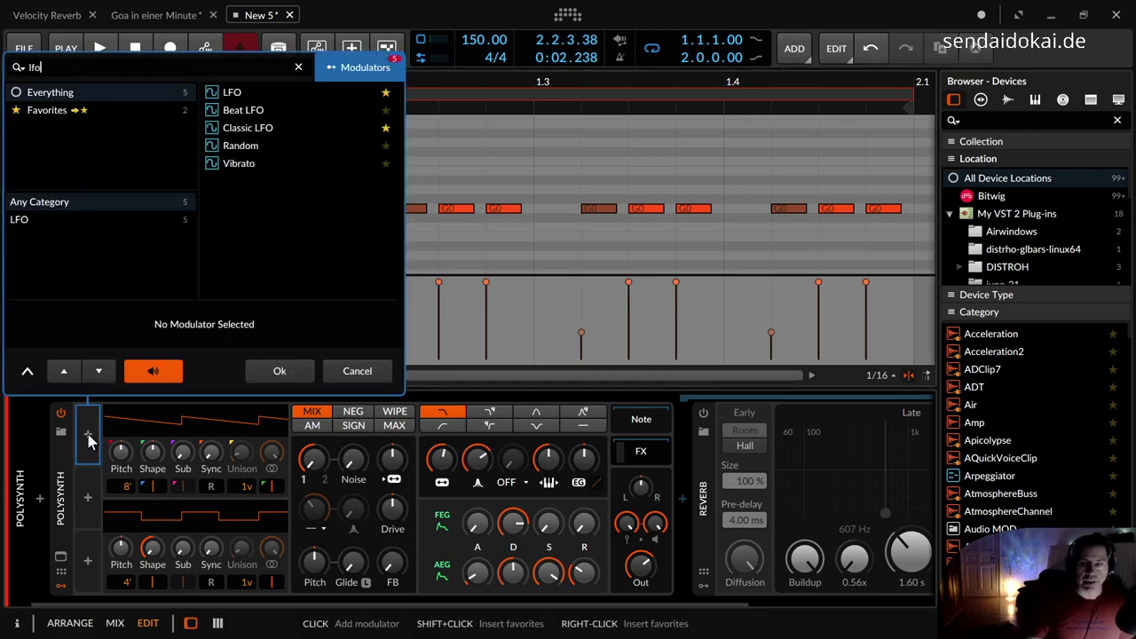
key("Down")
key("Return")
left_click(87, 432)
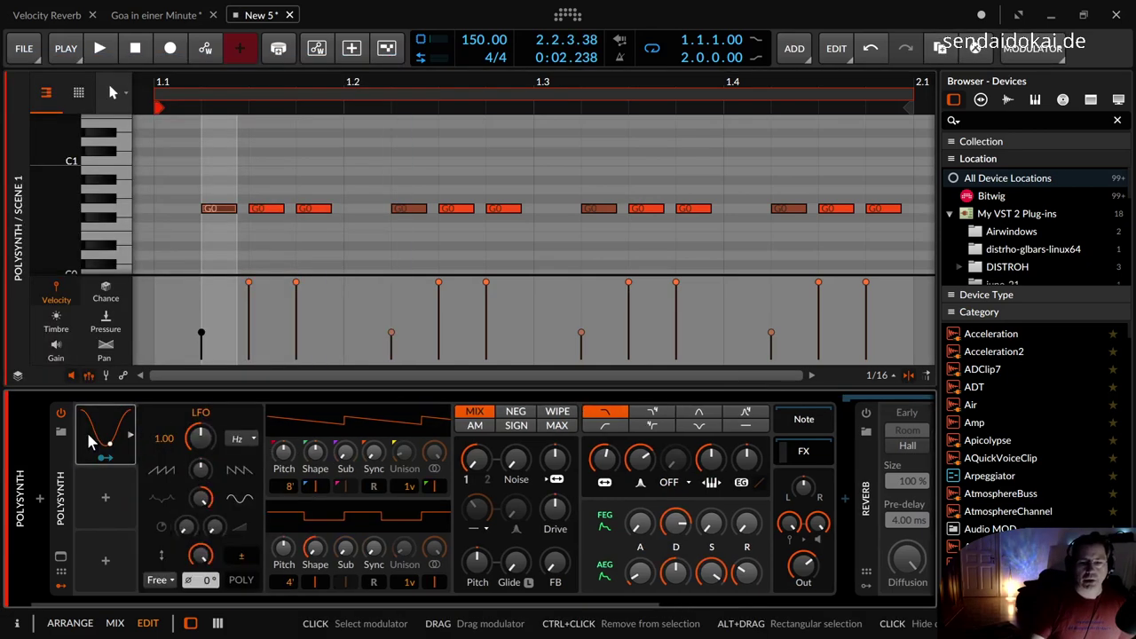
Change the LFO's timebase to Bar and set its rate to 2.00 bars.
left_click(237, 439)
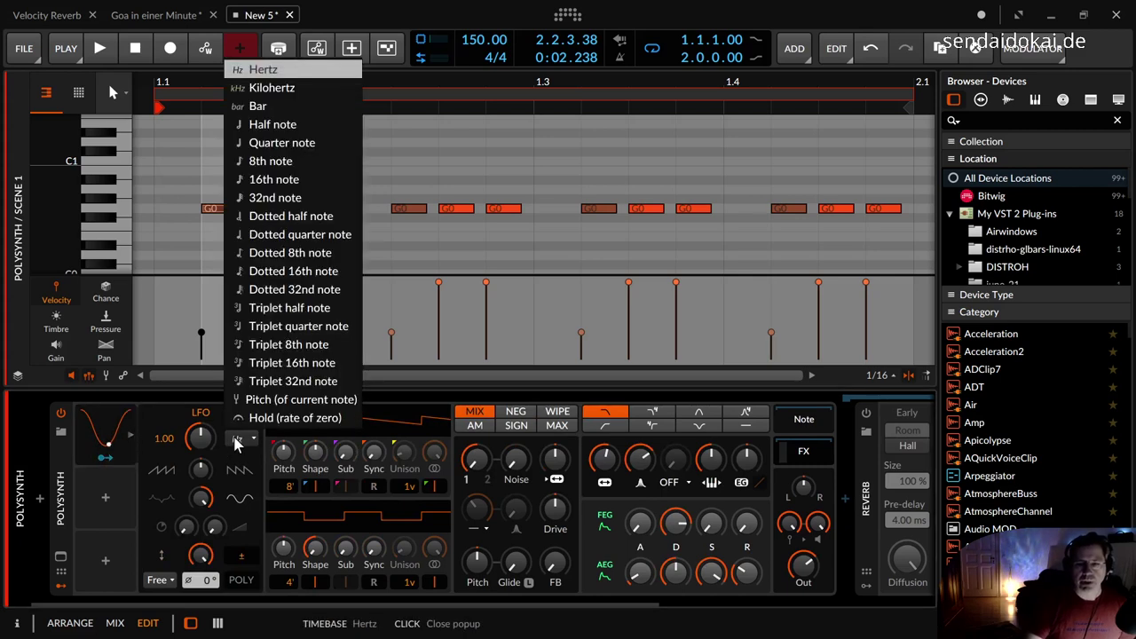
left_click(266, 112)
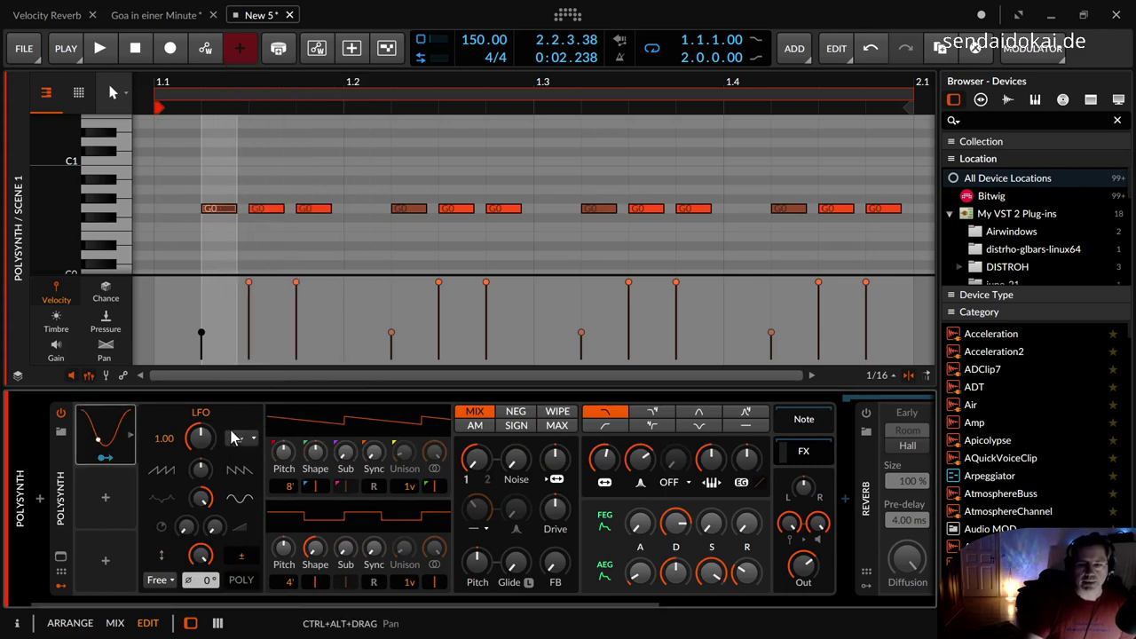
scroll(197, 450, "up", 1)
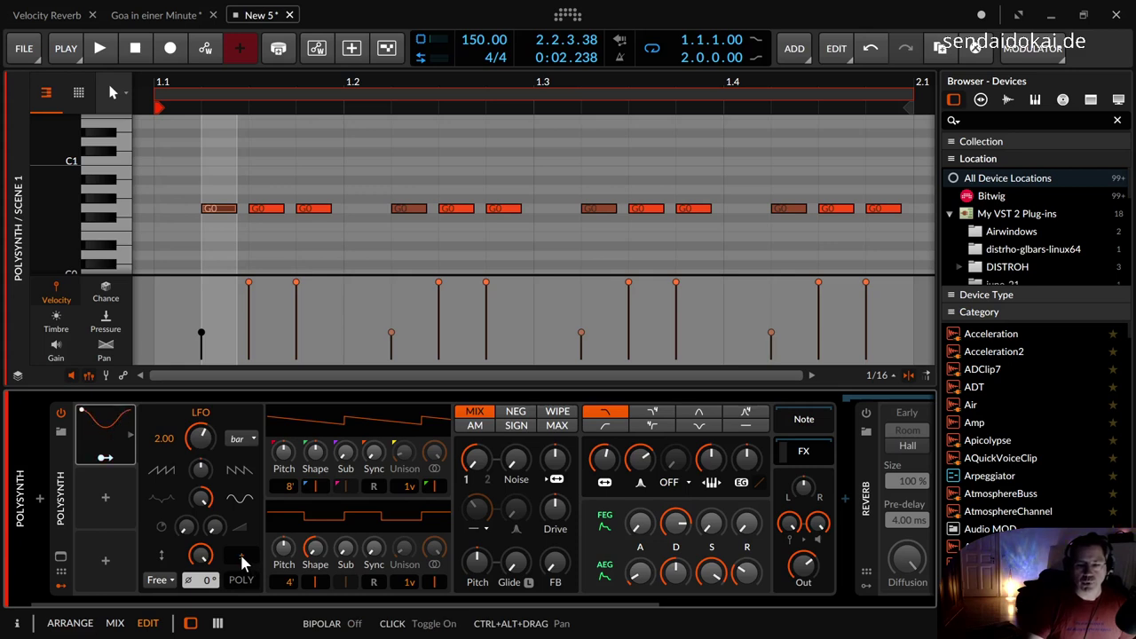
Map the LFO to the Polysynth's filter frequency with an amount of about +25, and audition the modulated clip.
left_click(105, 460)
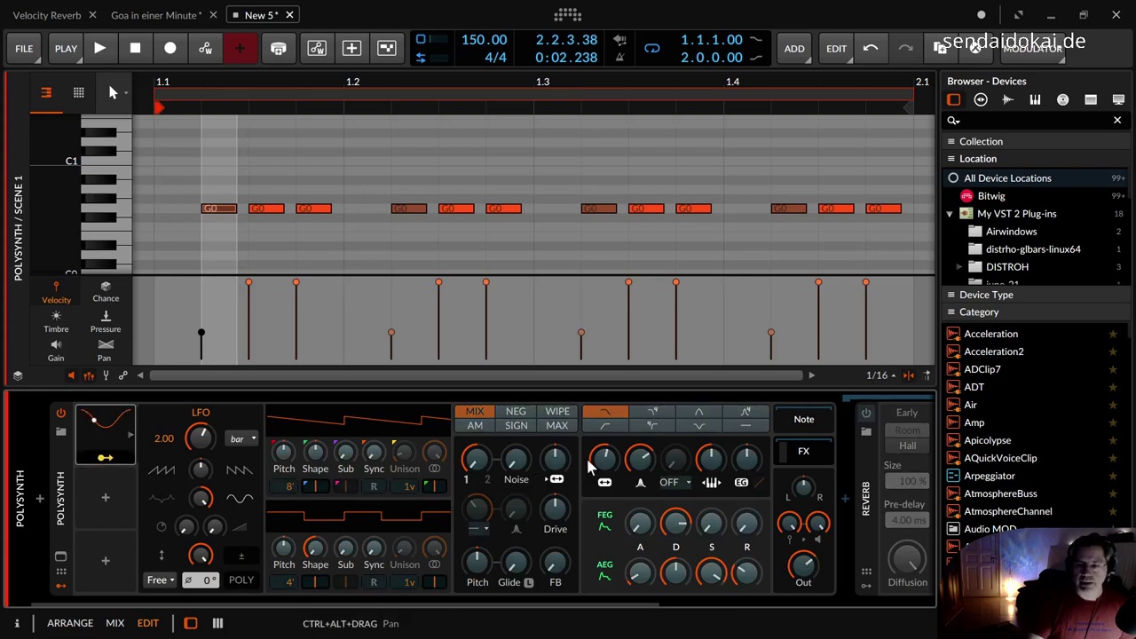
left_click_drag(603, 462, 604, 454)
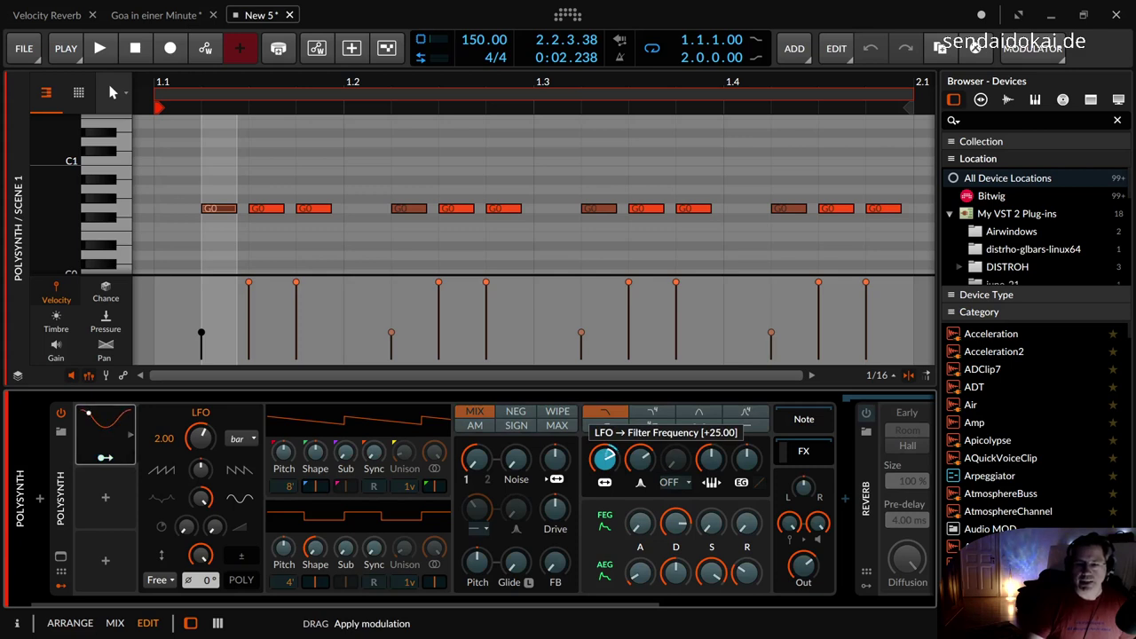
left_click_drag(604, 455, 604, 453)
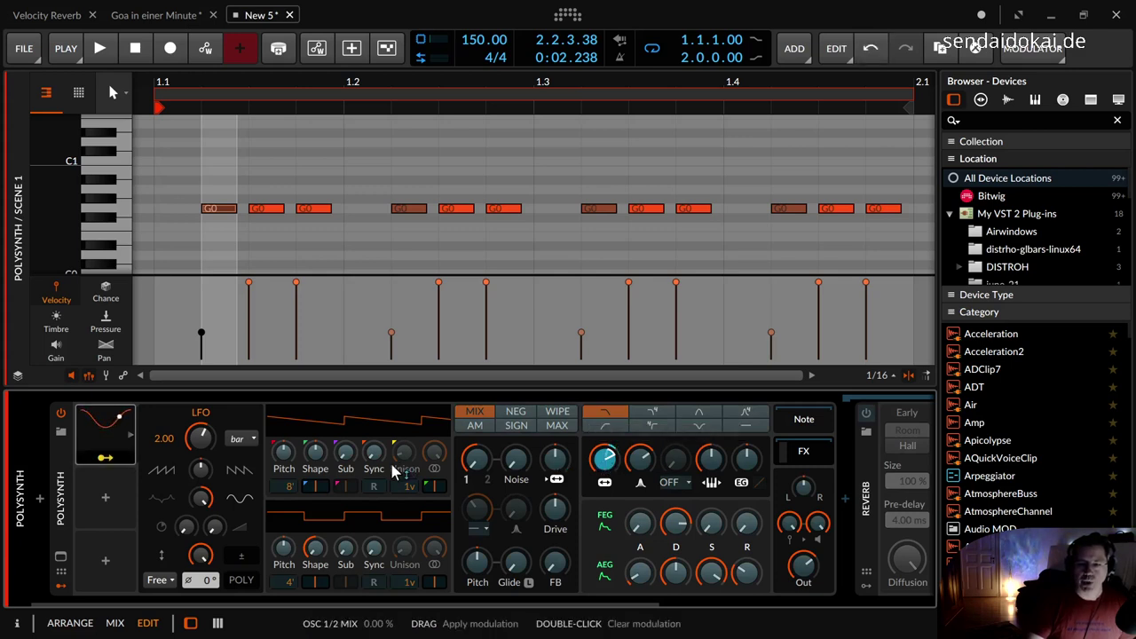
key("space")
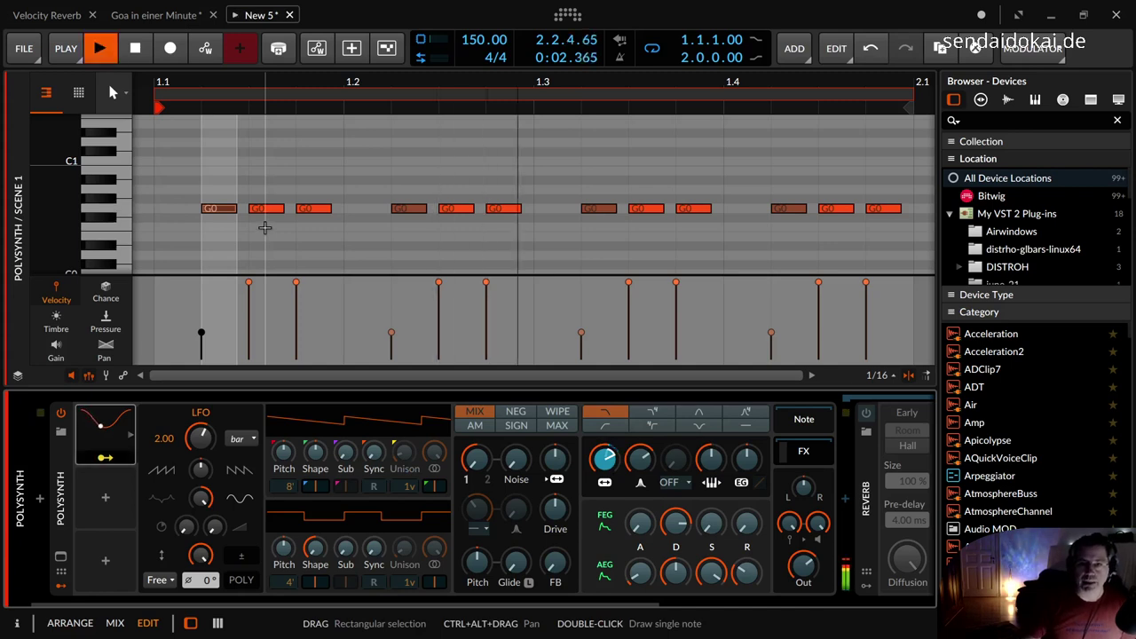
left_click(129, 50)
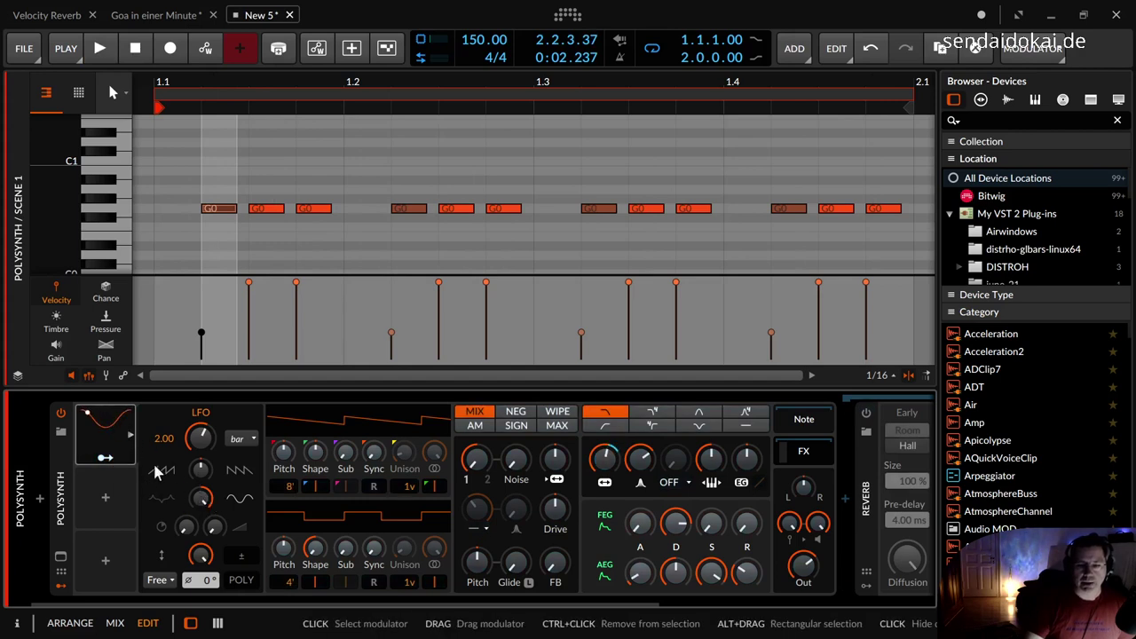
Reshape the LFO into a rising ramp with its curve near 0 % and tilt at −100 %, and audition it.
left_click_drag(204, 503, 203, 525)
left_click_drag(201, 469, 200, 474)
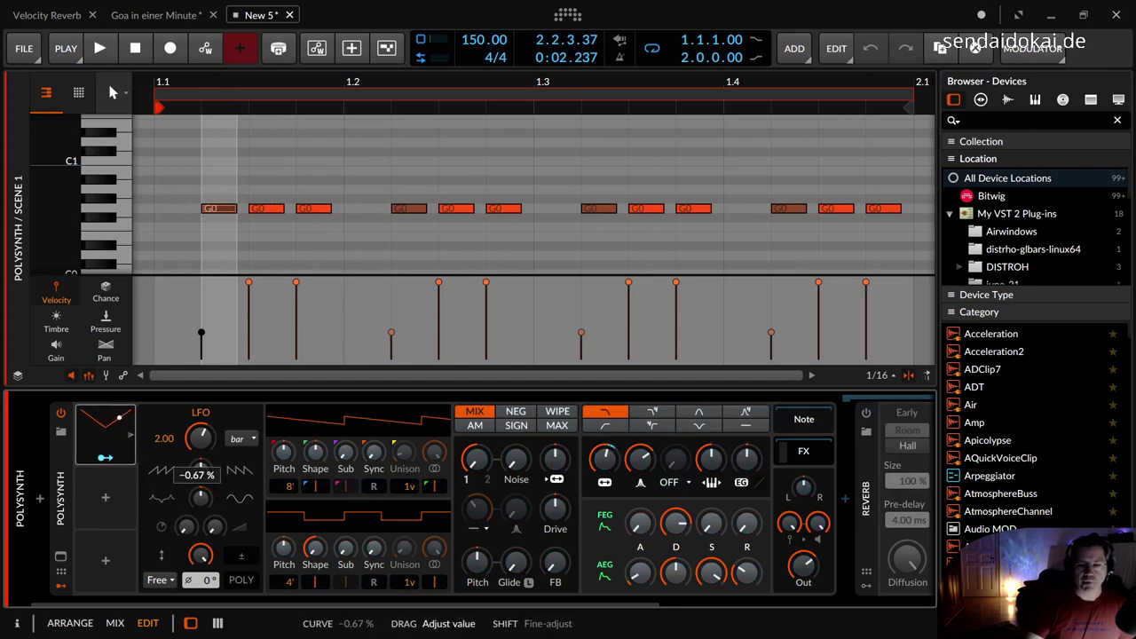
left_click_drag(199, 435, 201, 470)
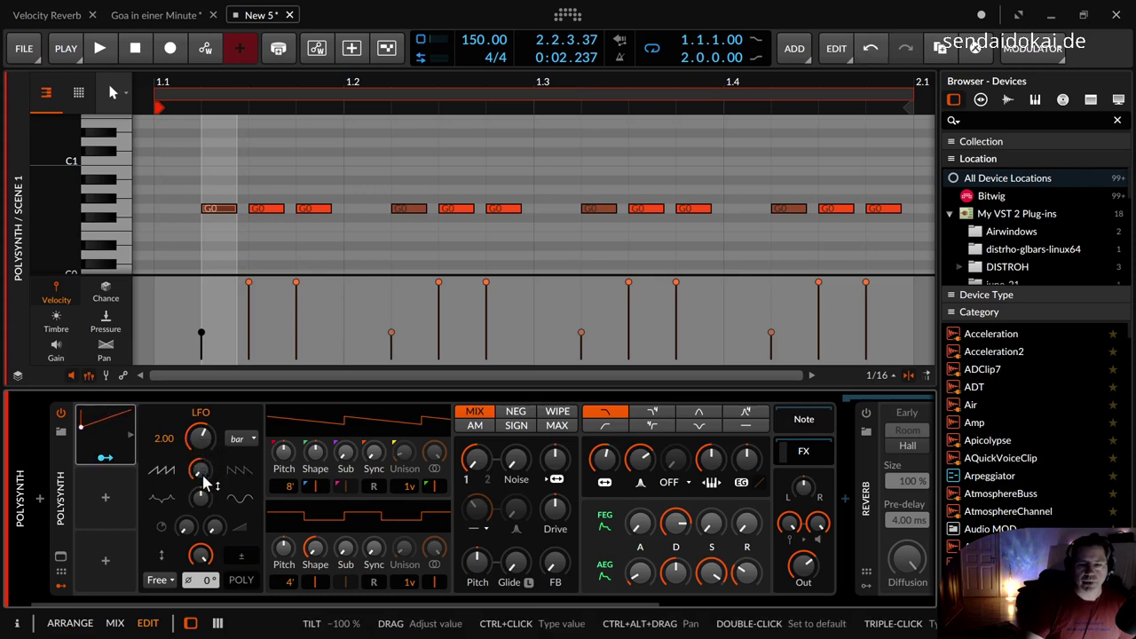
left_click_drag(203, 482, 203, 510)
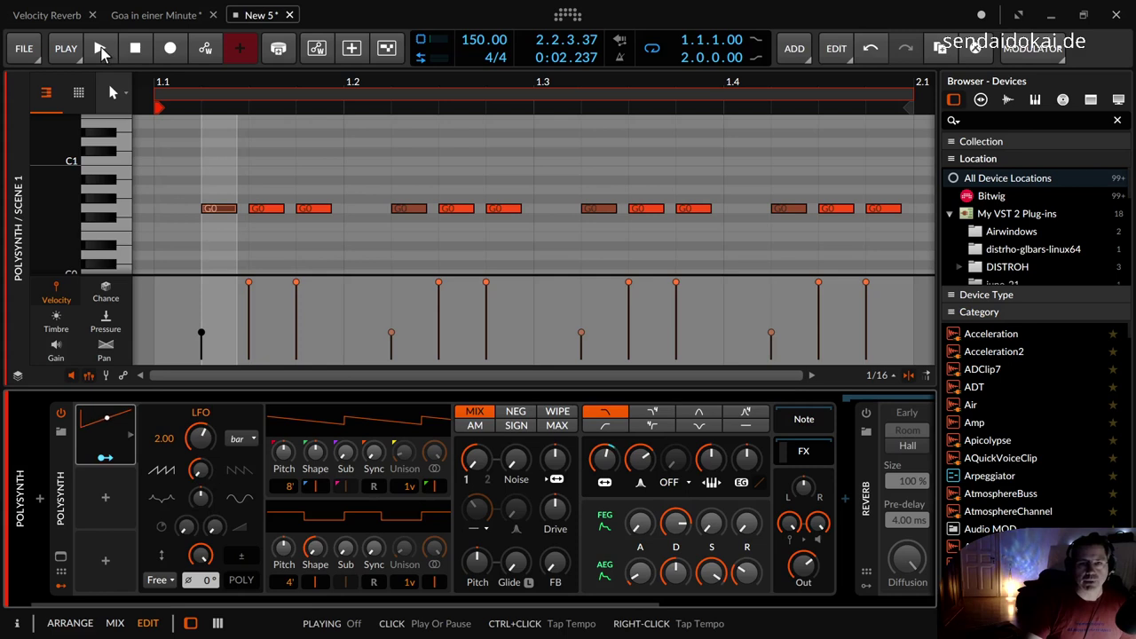
left_click(101, 52)
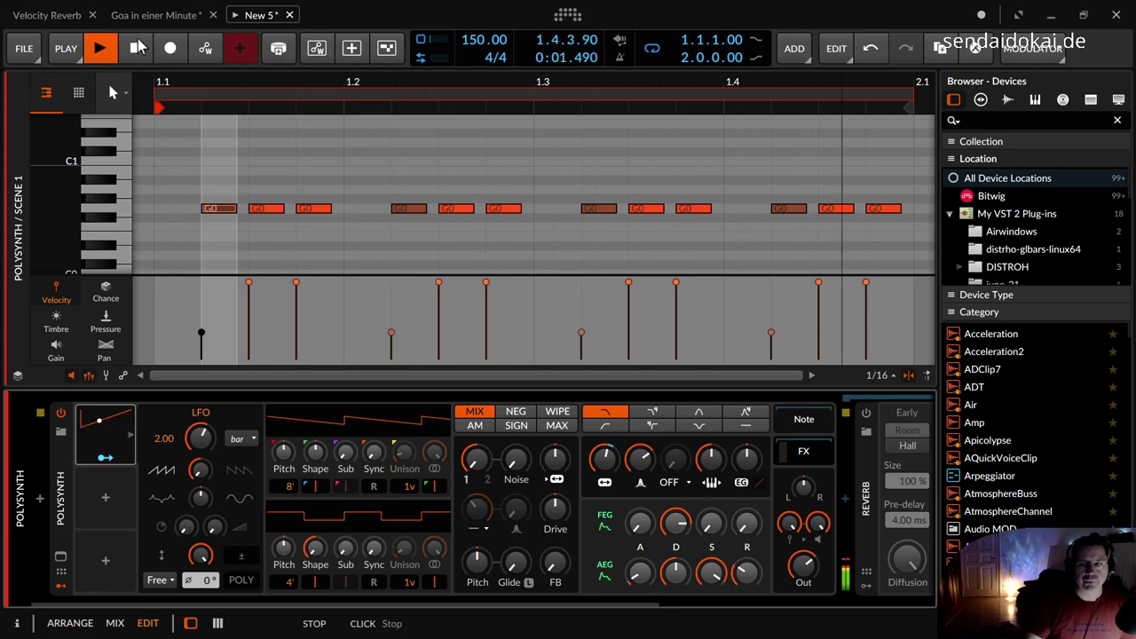
left_click(138, 47)
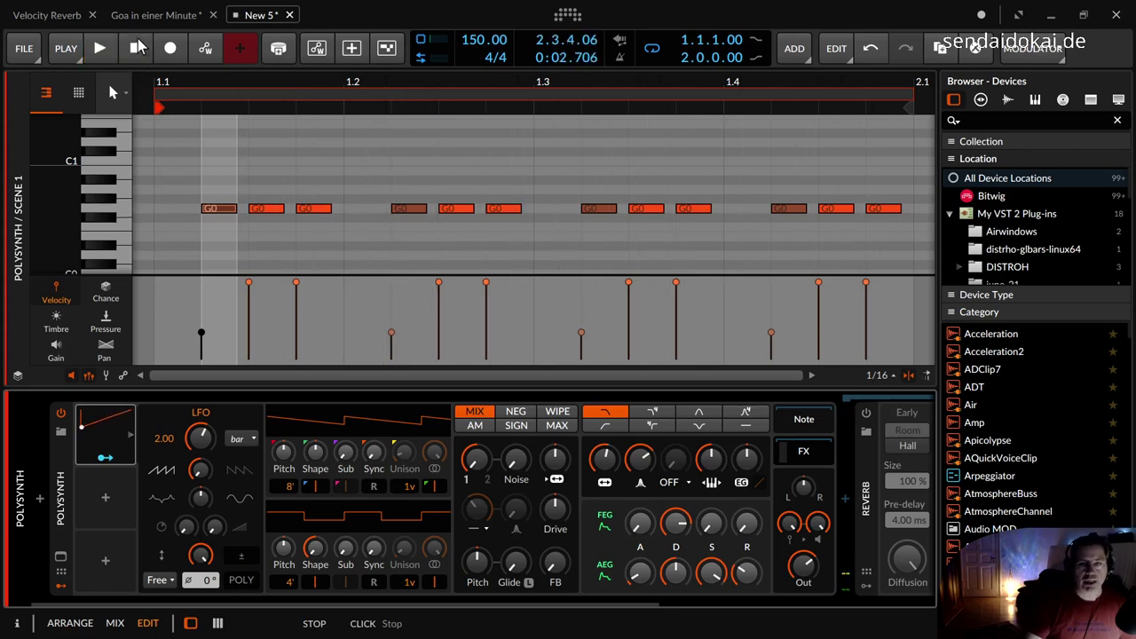
Enable the LFO's Poly mode and play the Polysynth clip together with the E-Kick clip in Scene 1.
left_click(240, 579)
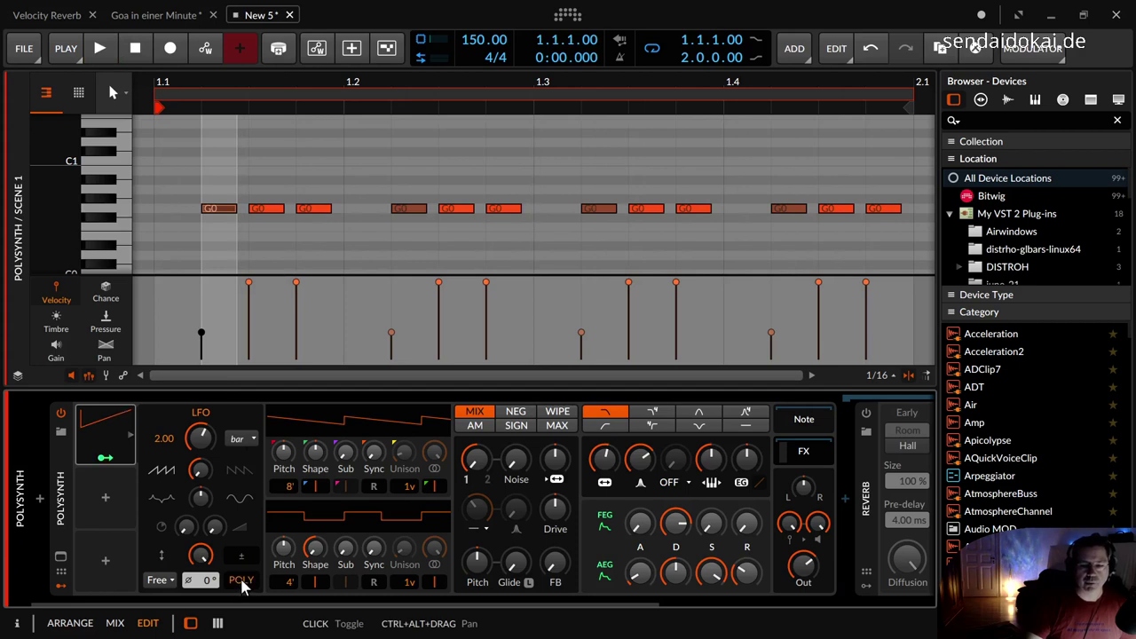
left_click(103, 51)
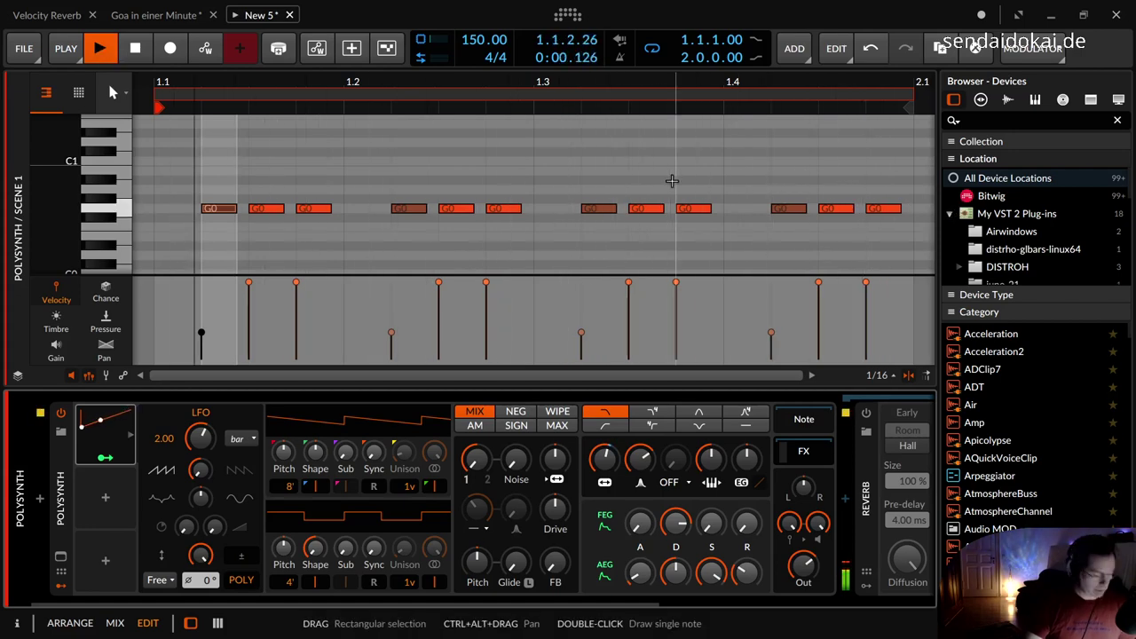
key("alt+1")
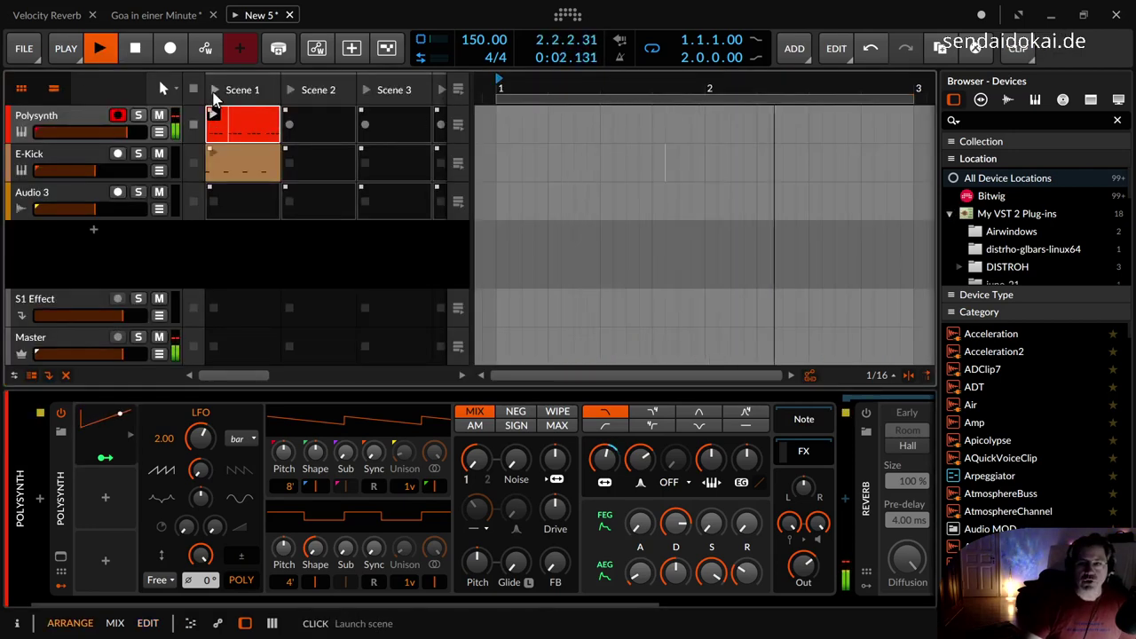
left_click(213, 132)
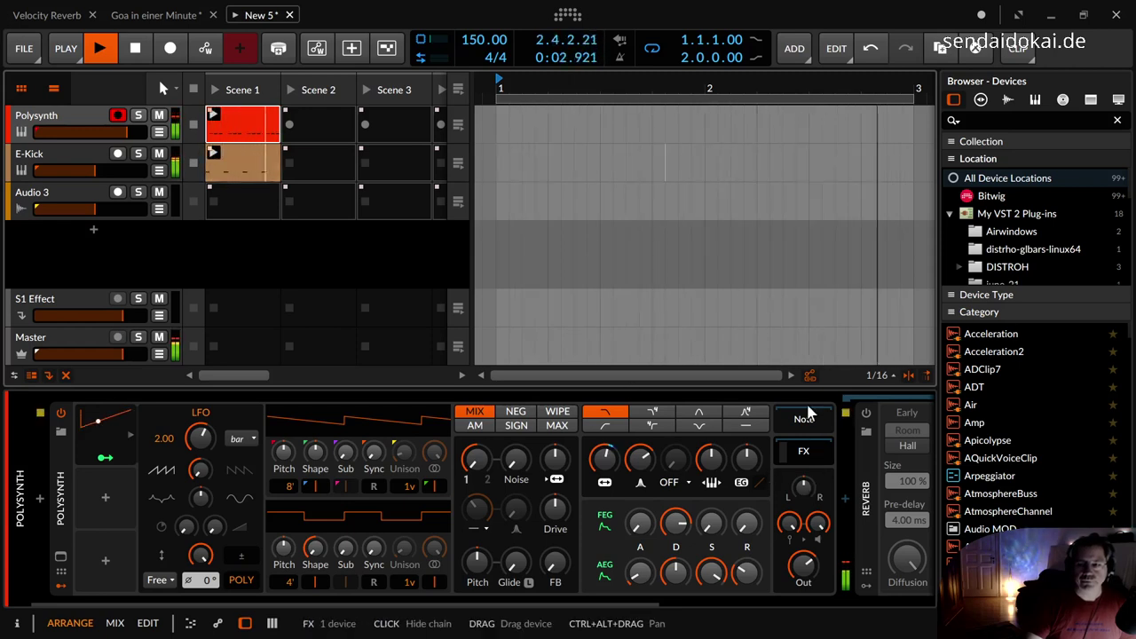
Turn on the Polysynth track's Reverb and set its Mix to about 23 %.
left_click(865, 414)
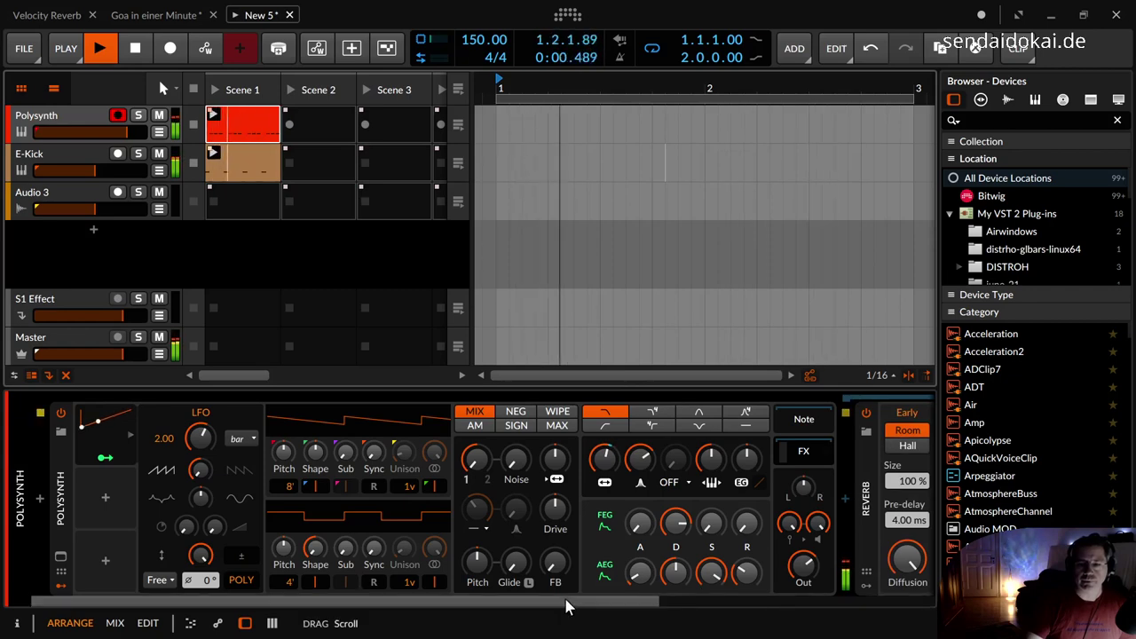
left_click_drag(621, 607, 892, 607)
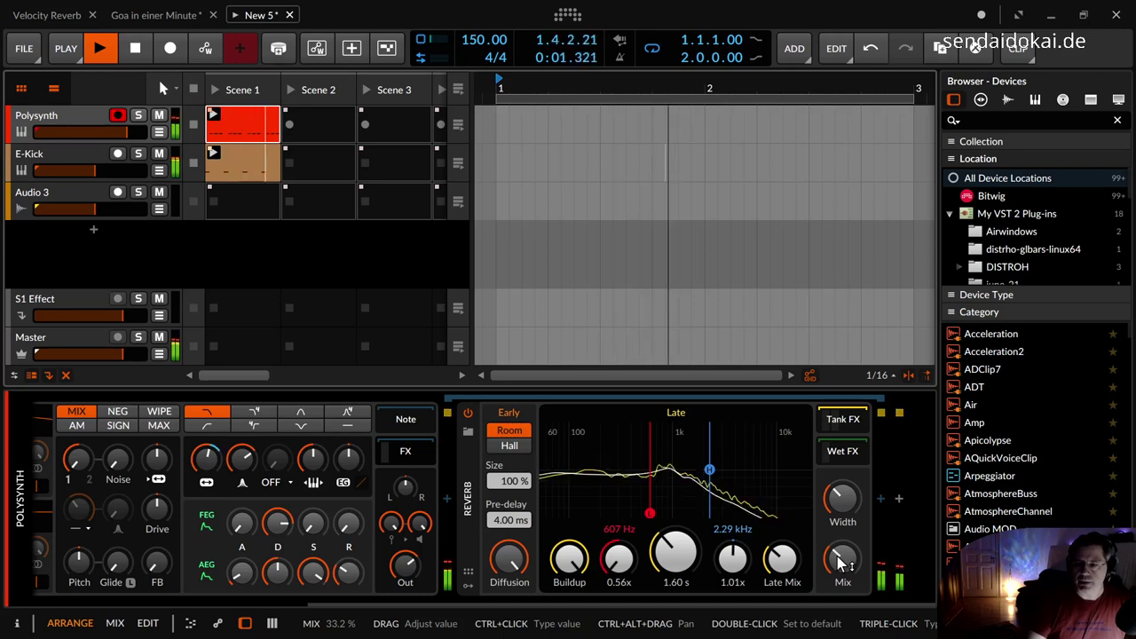
mouse_move(840, 561)
left_mouse_down()
mouse_move(840, 583)
mouse_move(840, 524)
mouse_move(840, 554)
left_mouse_up()
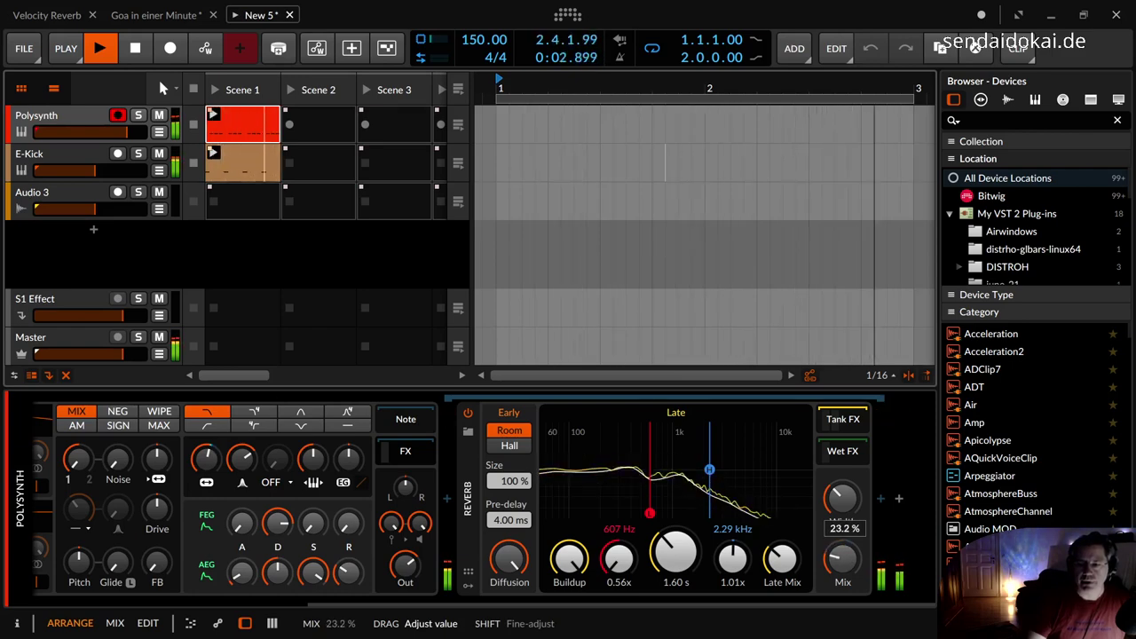
Compare the sound with the Reverb off and on, leaving it on, and stop playback.
left_click(468, 415)
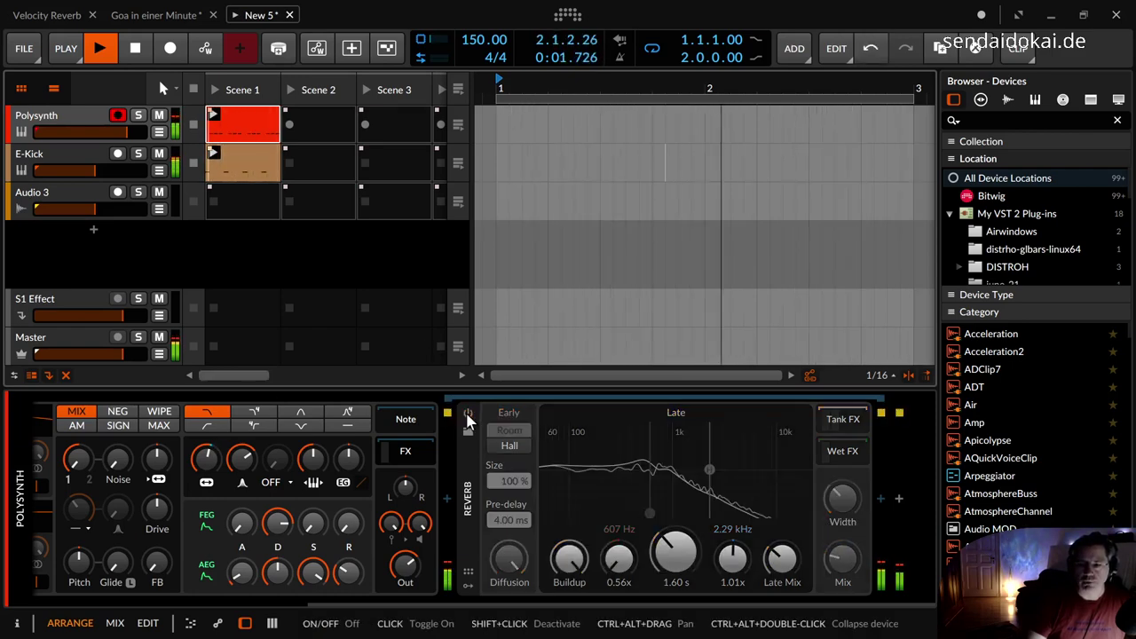
left_click(467, 415)
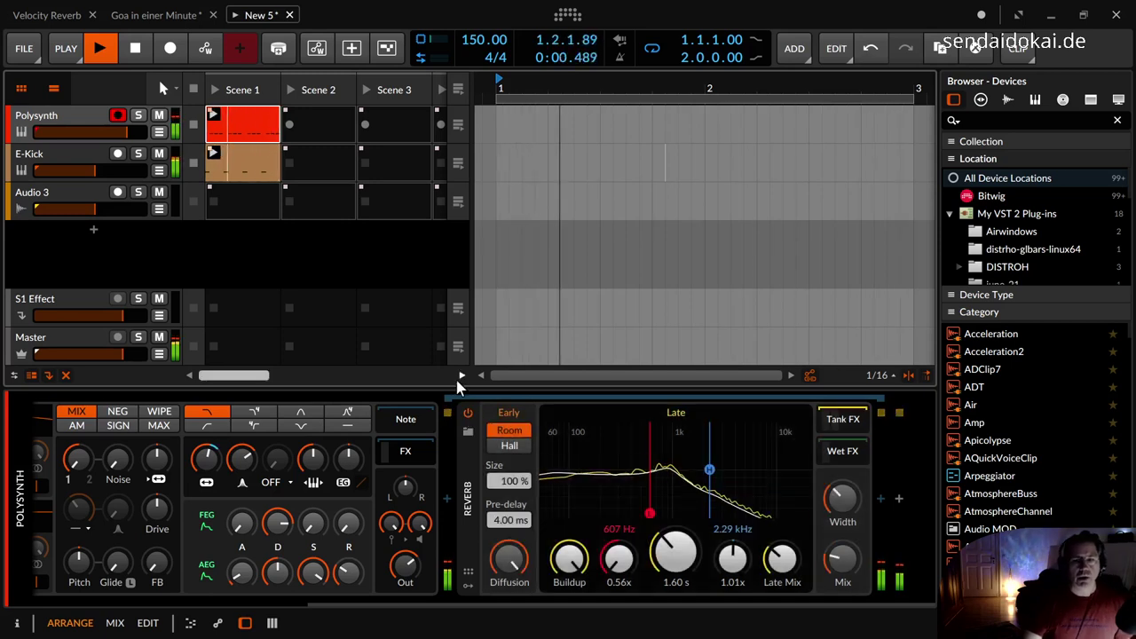
key("space")
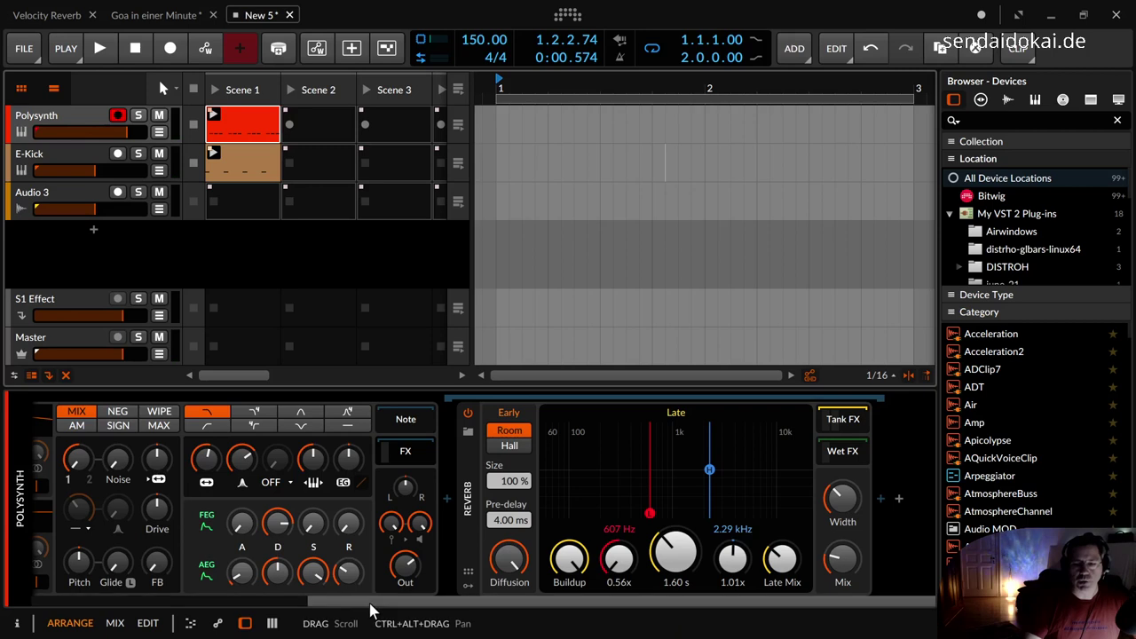
Reopen the Polysynth clip in the note editor and adjust the LFO's modulation of the filter frequency.
scroll(100, 576, "left", 5)
scroll(101, 575, "left", 3)
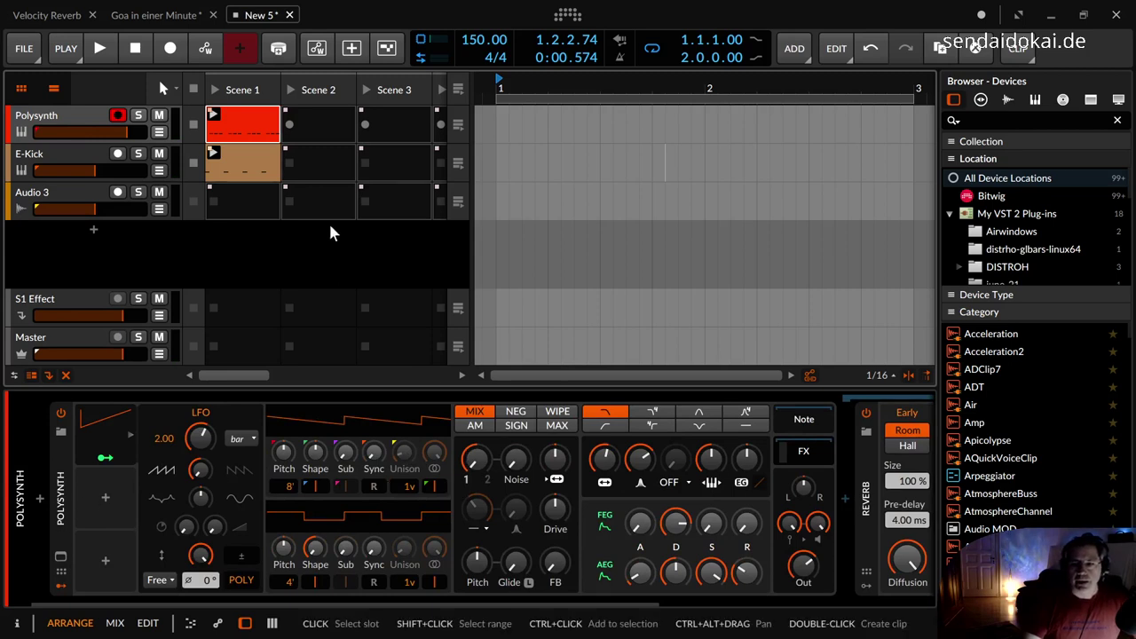
double_click(241, 121)
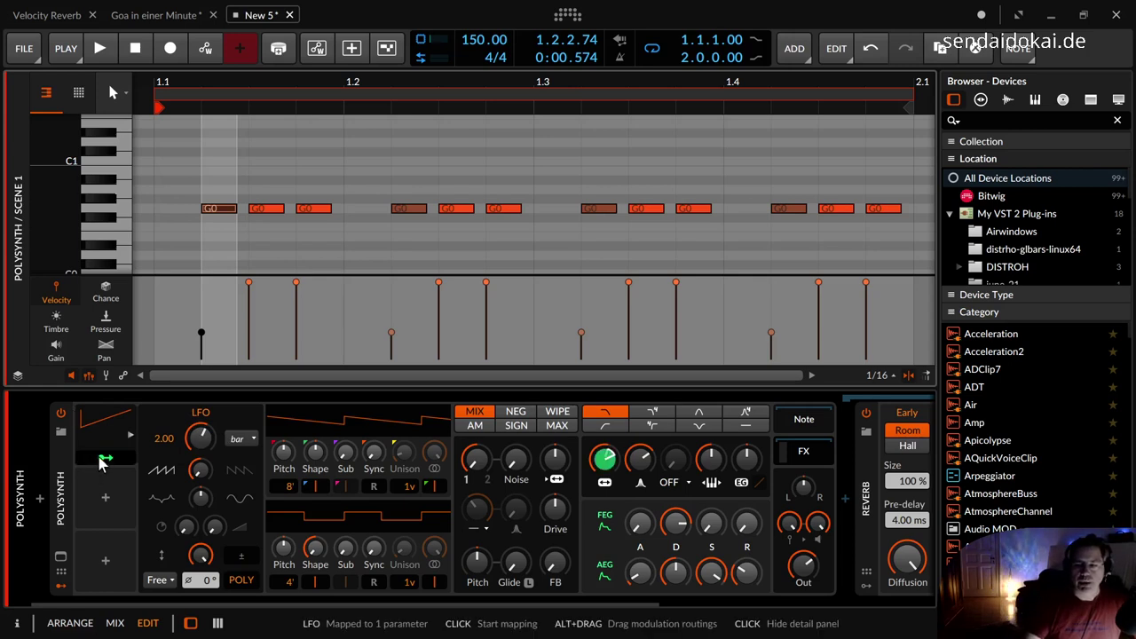
left_click_drag(602, 470, 604, 463)
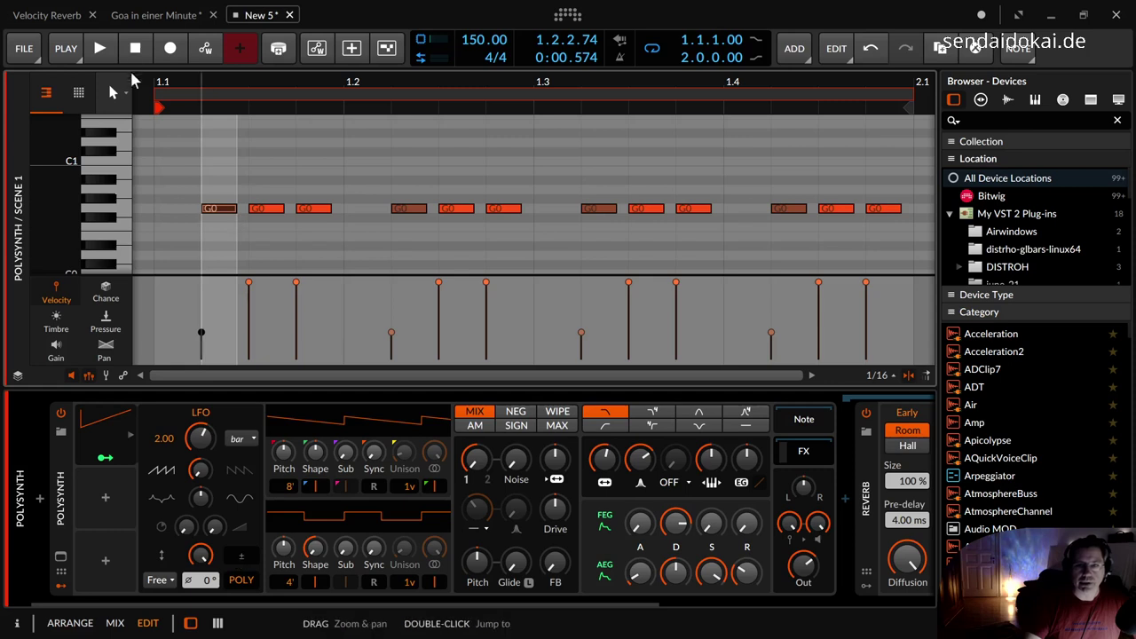
Audition the Polysynth bassline clip once more, stop playback, and switch to the "Goa in einer Minute" project.
left_click(102, 51)
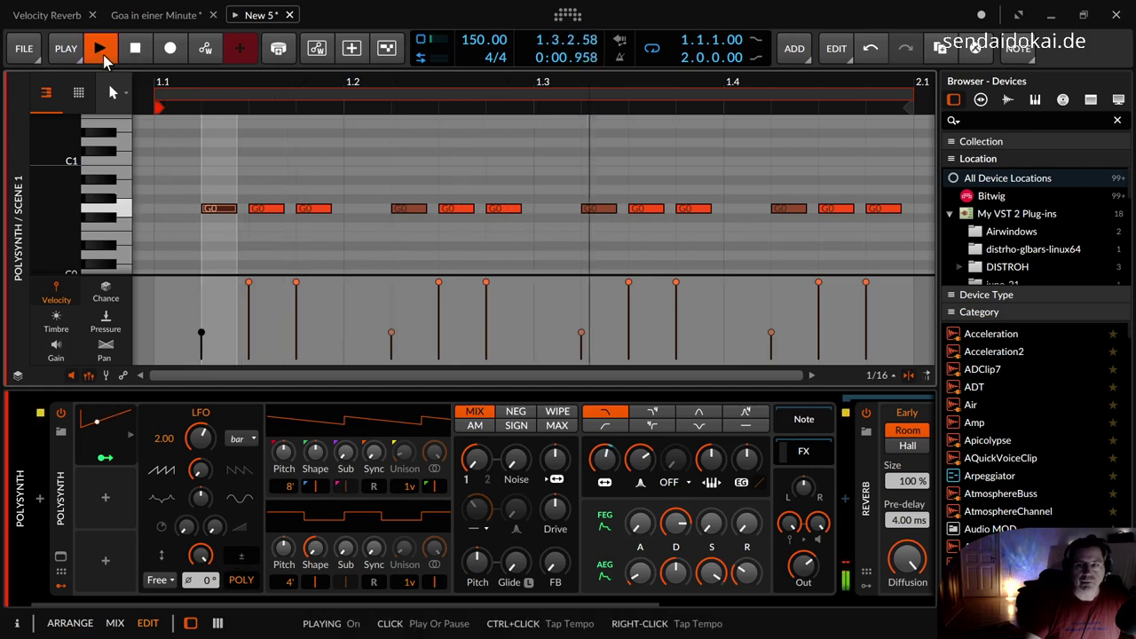
left_click(124, 55)
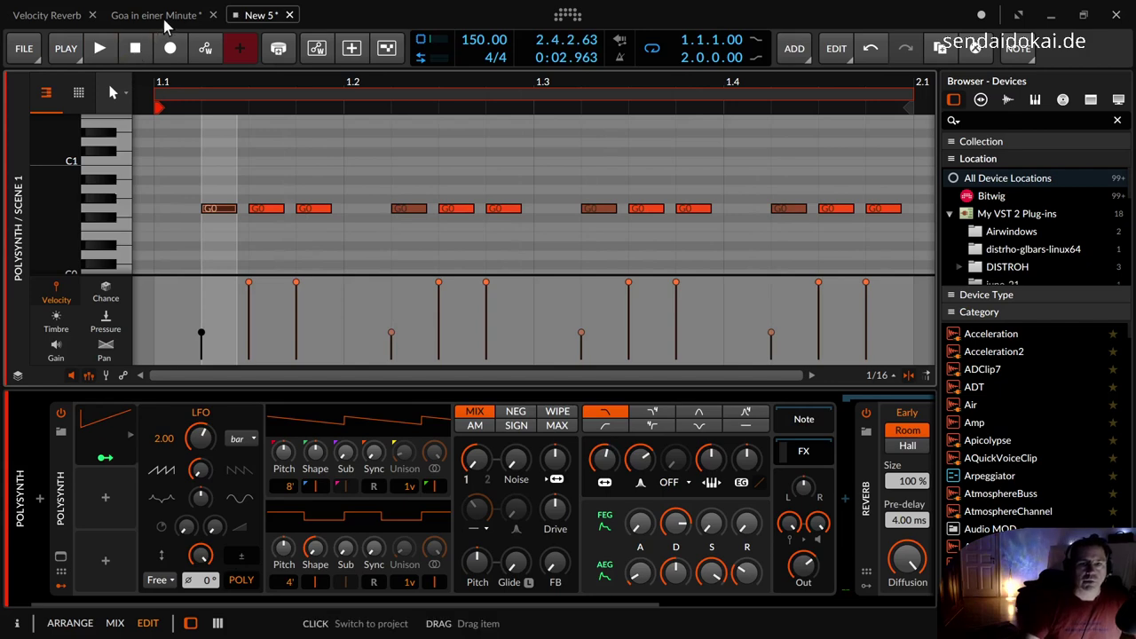
left_click(162, 16)
left_click(182, 53)
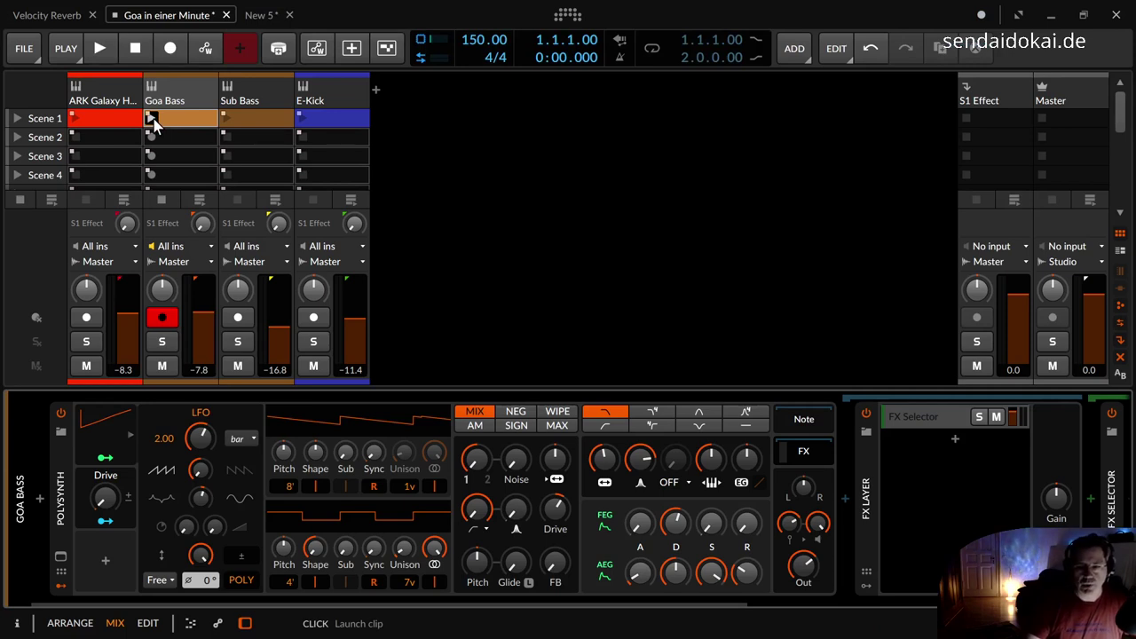
Play the Goa Bass clip while reviewing its device chain, and audition it with all of Scene 1 before stopping playback.
left_click(151, 119)
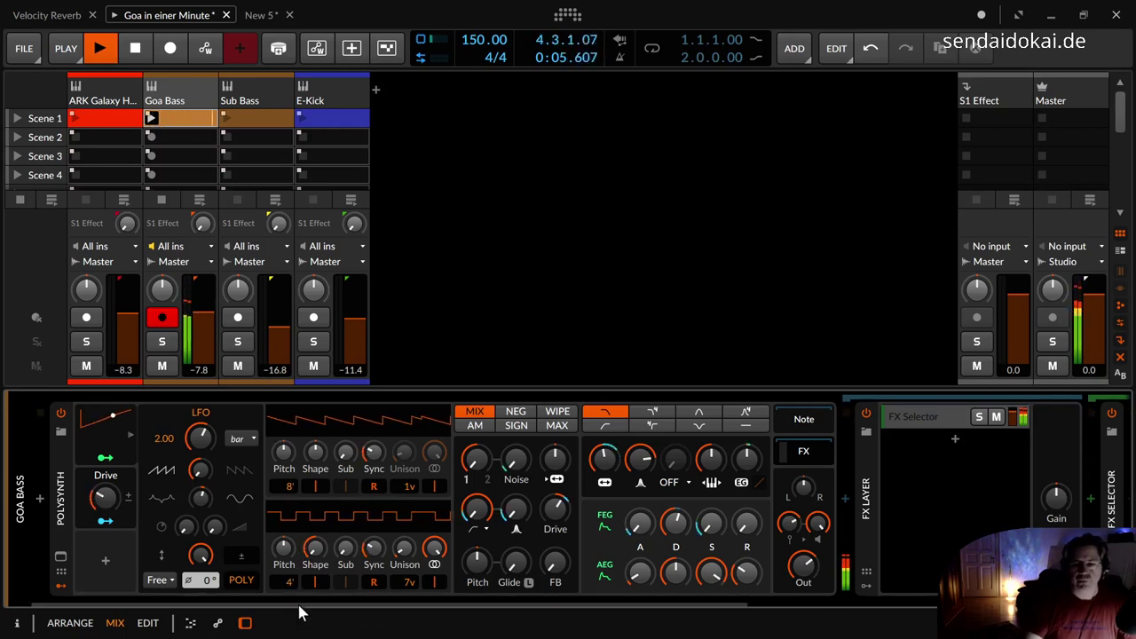
left_click_drag(297, 614, 612, 604)
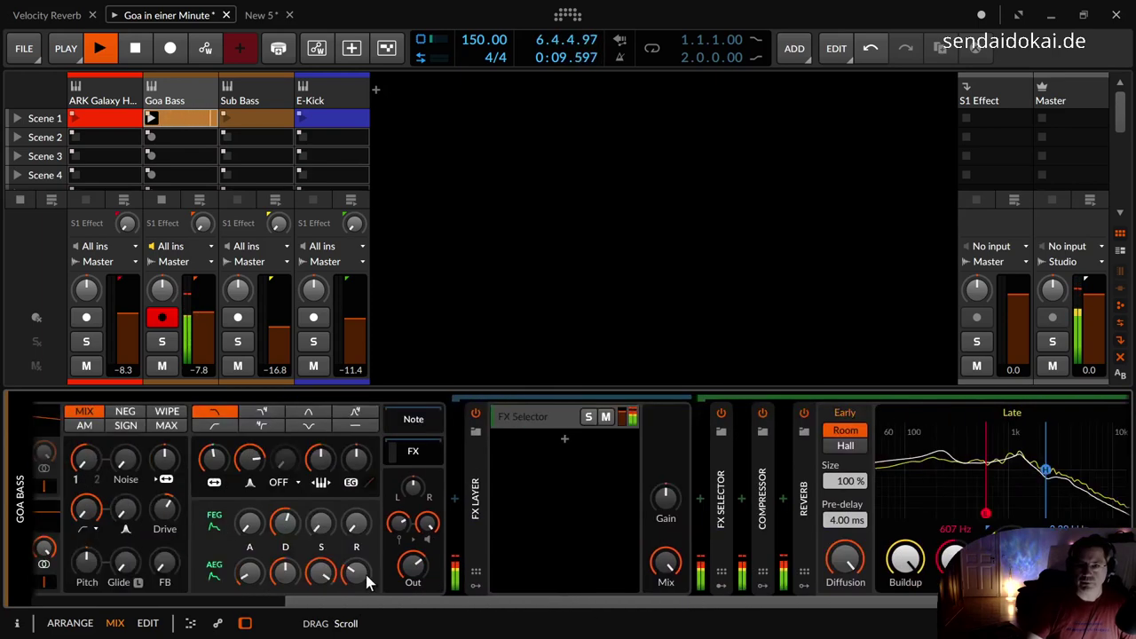
left_click_drag(367, 581, 88, 570)
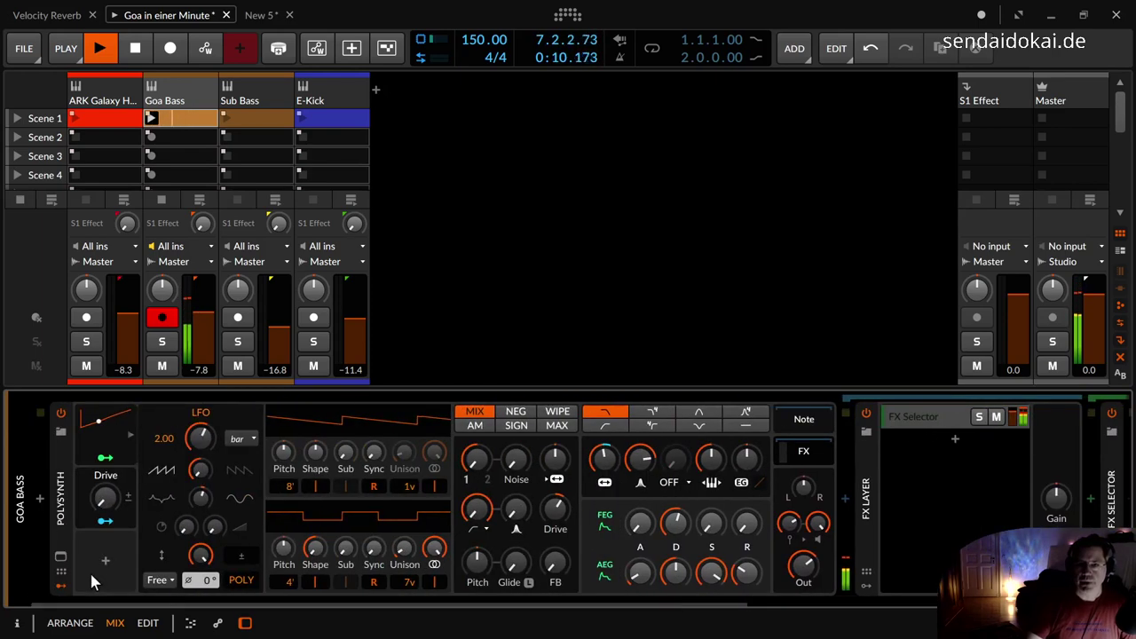
left_click(17, 118)
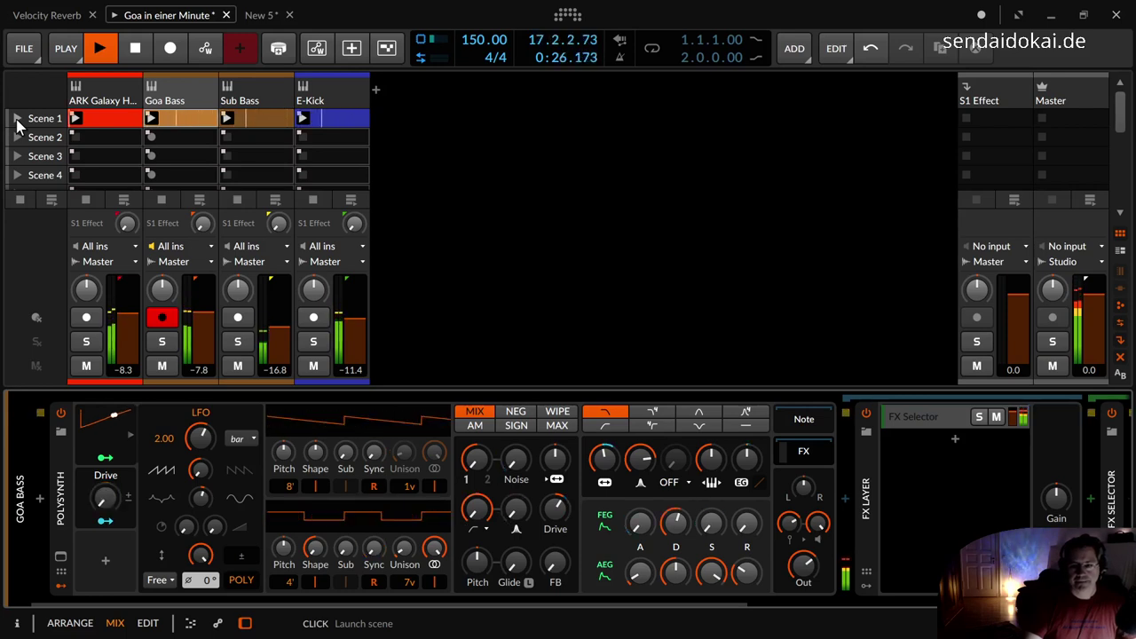
left_click(135, 49)
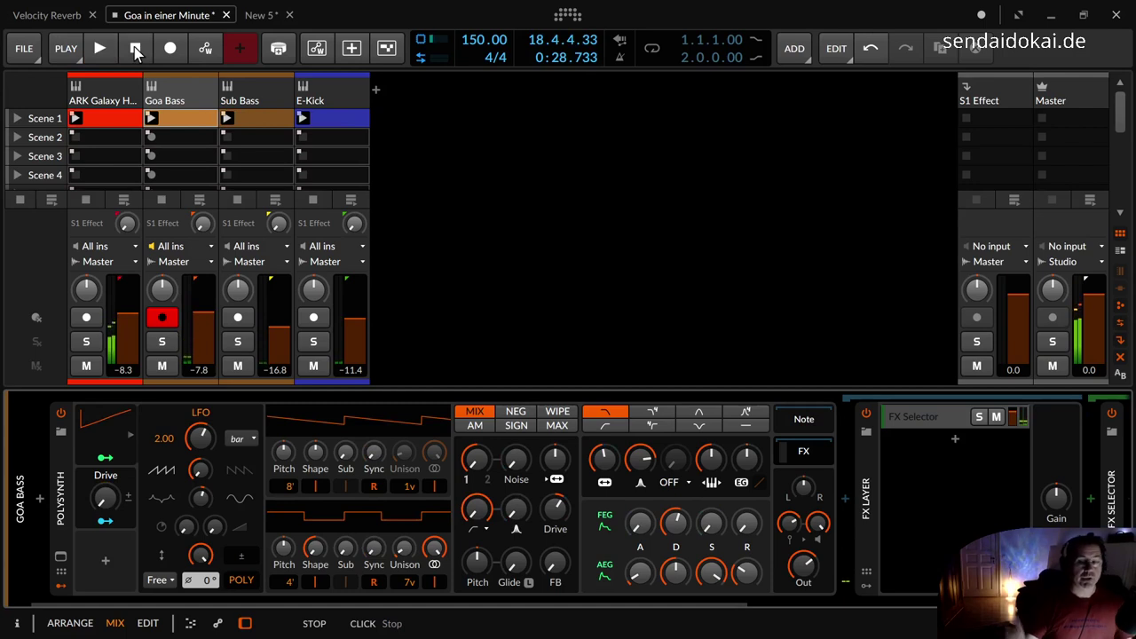